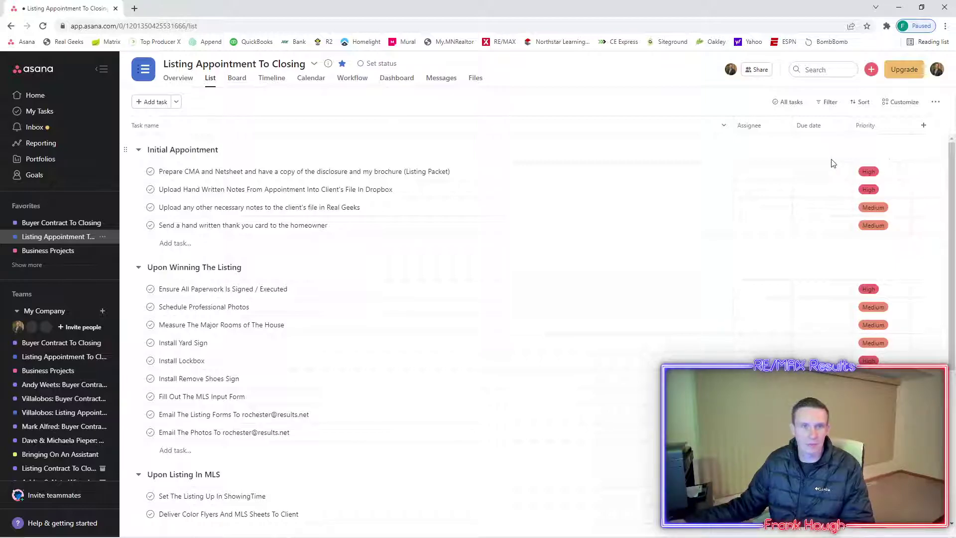
# Open the Buyer Contract To Closing project and inspect the assignee, due date and priority options of the Fill Out The Closing Worksheet task.
pyautogui.click(58, 225)
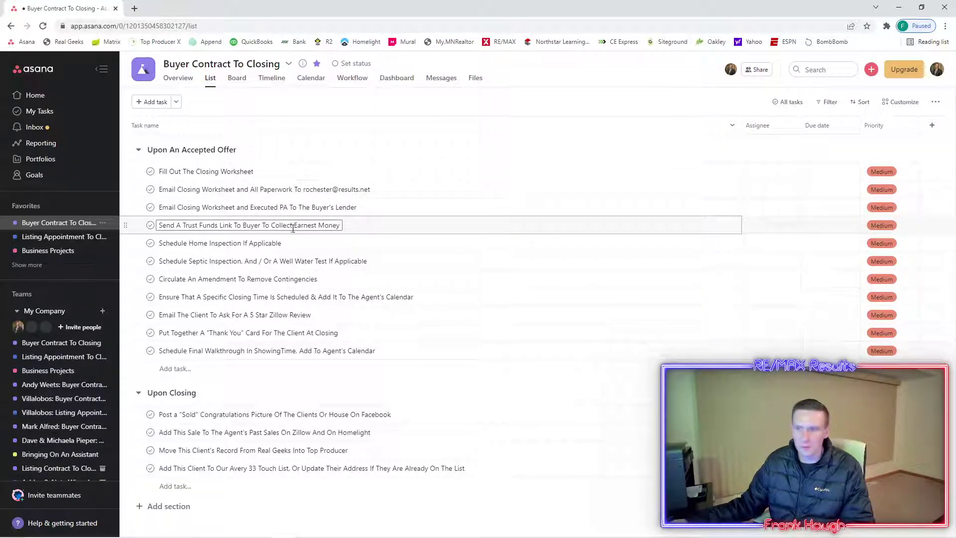
pyautogui.click(789, 172)
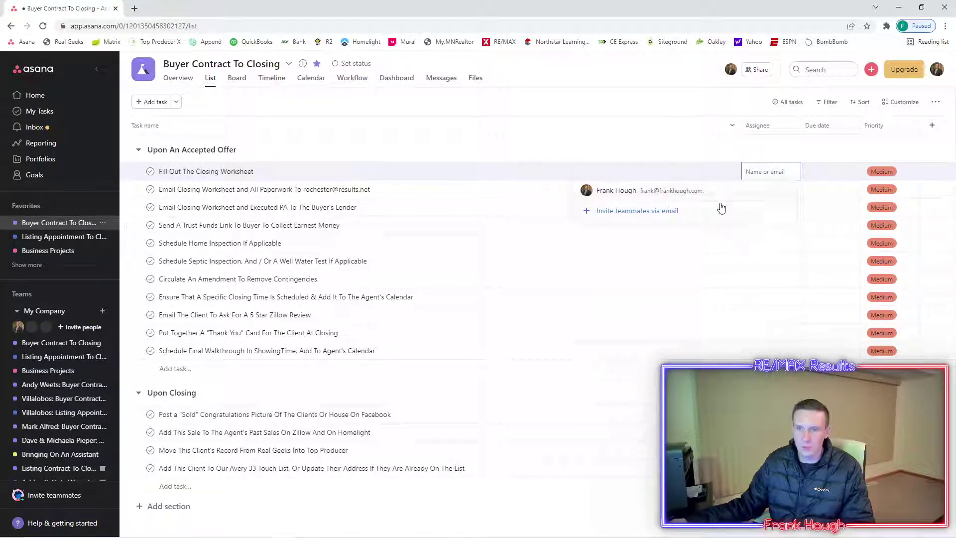
pyautogui.click(852, 171)
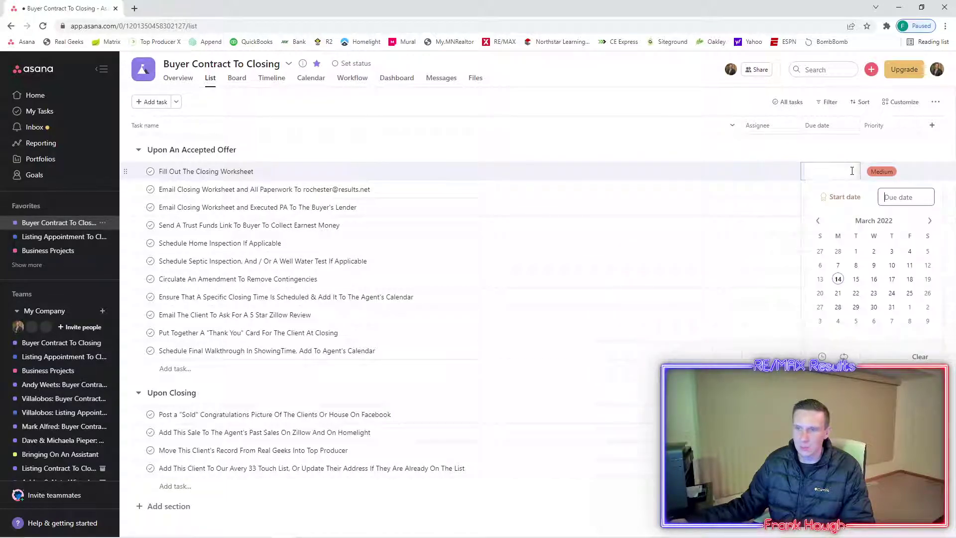
pyautogui.click(884, 148)
pyautogui.click(899, 174)
pyautogui.click(904, 151)
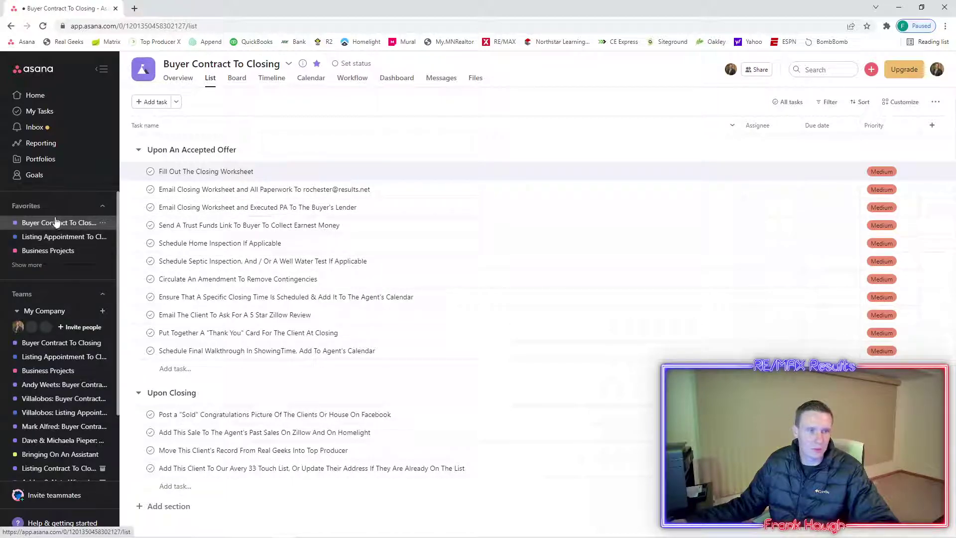
# Review the task sections of the Listing Appointment To Closing project from Initial Appointment through Upon Closing.
pyautogui.click(48, 239)
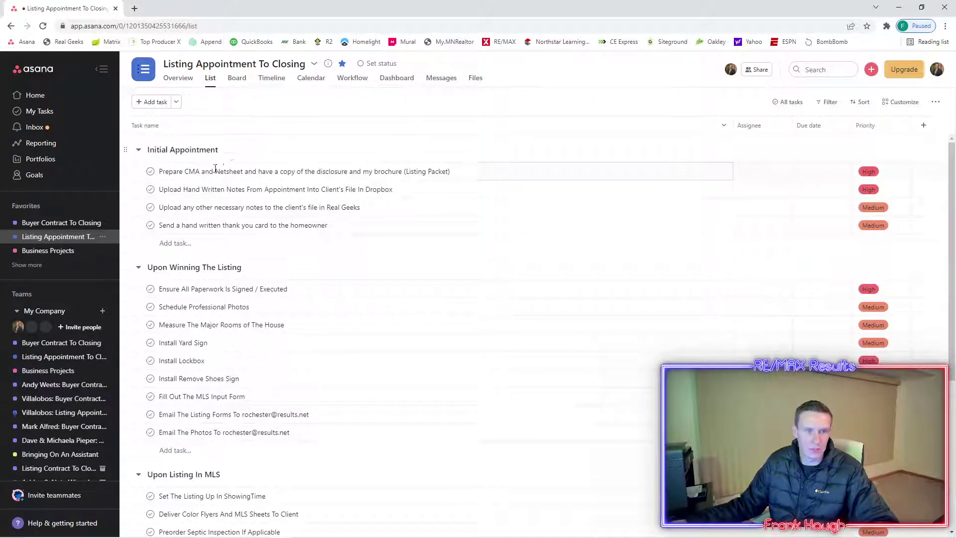
pyautogui.scroll(-4, 228, 269)
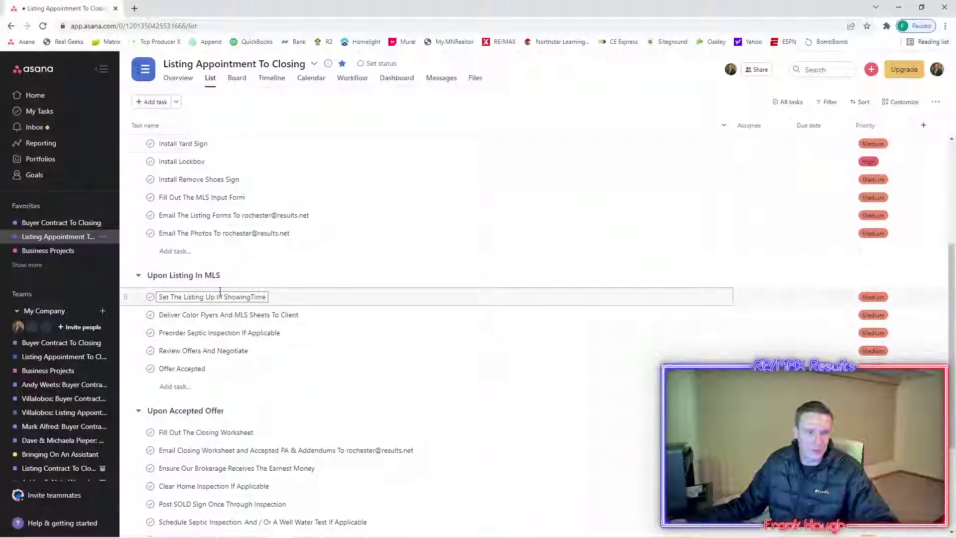
pyautogui.scroll(-2, 220, 292)
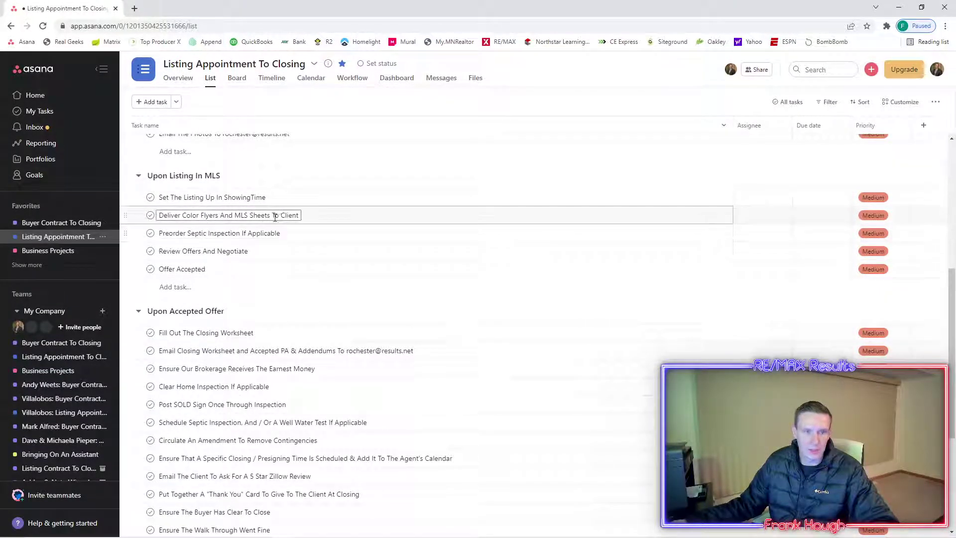
pyautogui.scroll(-2, 259, 254)
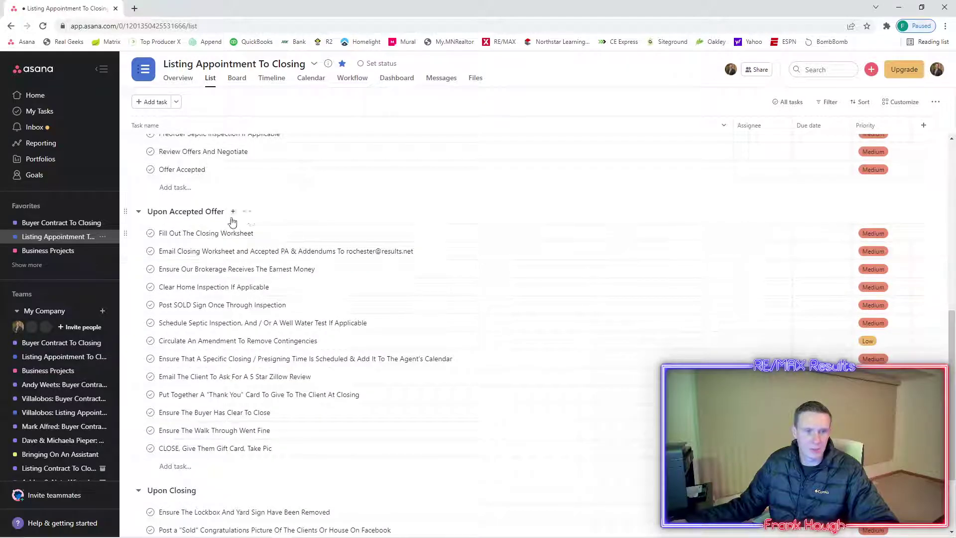
pyautogui.scroll(-2, 246, 279)
pyautogui.scroll(10, 247, 282)
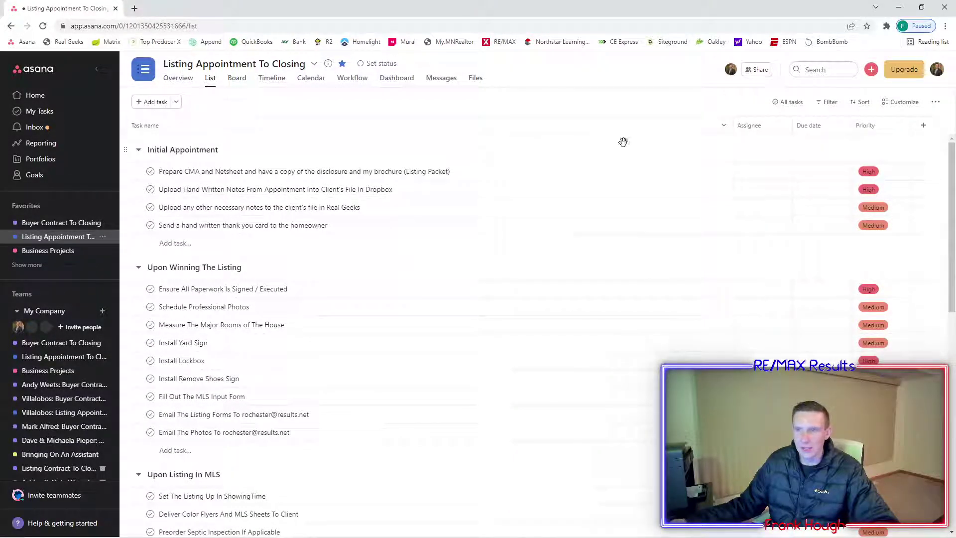
# Duplicate the Listing Appointment To Closing project, replacing the "Duplicate of" prefix in its name with the client's surname and a colon.
pyautogui.click(103, 238)
pyautogui.click(129, 268)
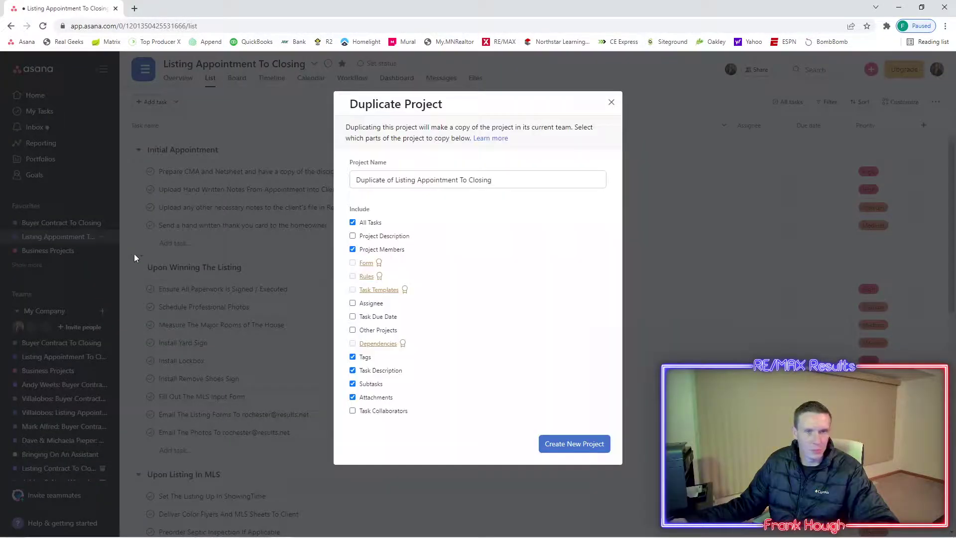
pyautogui.click(396, 180)
pyautogui.click(397, 180)
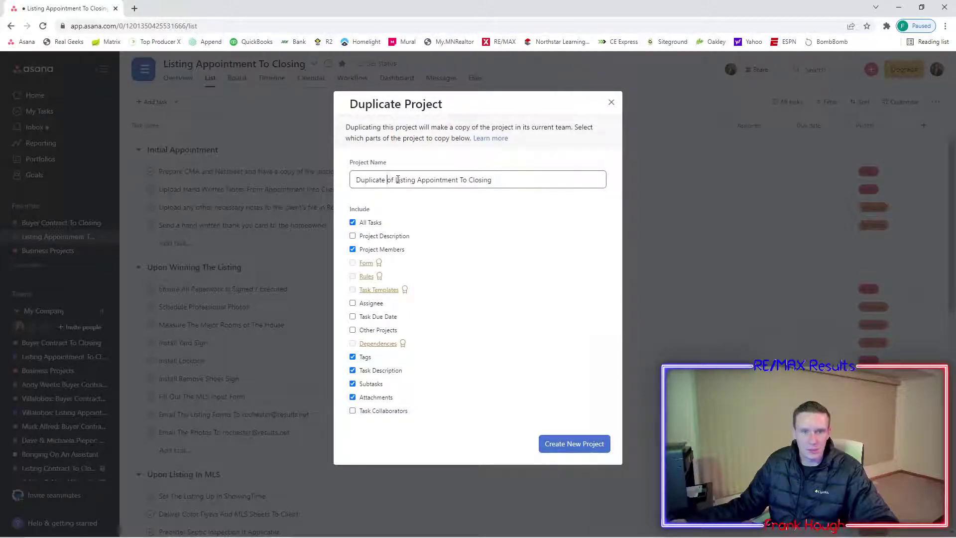
pyautogui.moveTo(397, 181); pyautogui.dragTo(366, 183)
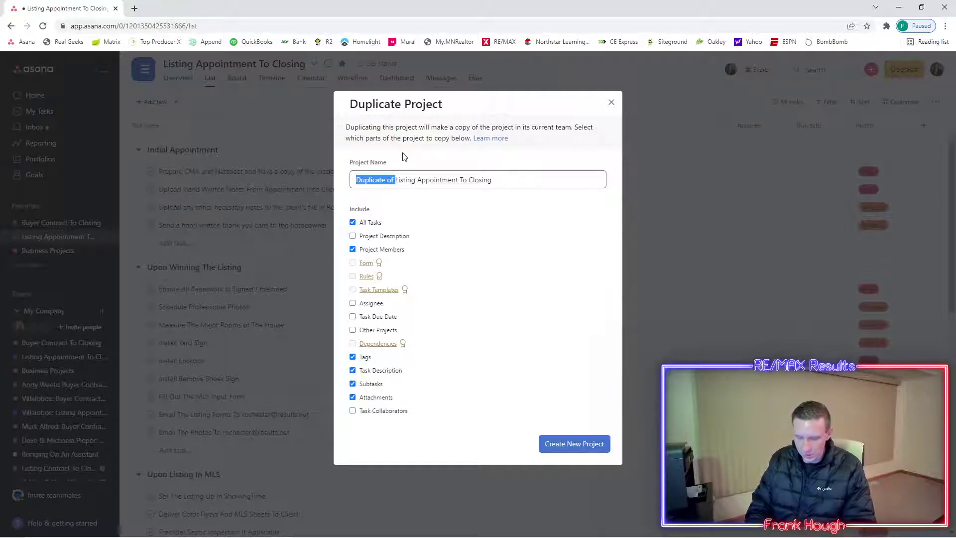
pyautogui.press('BackSpace')
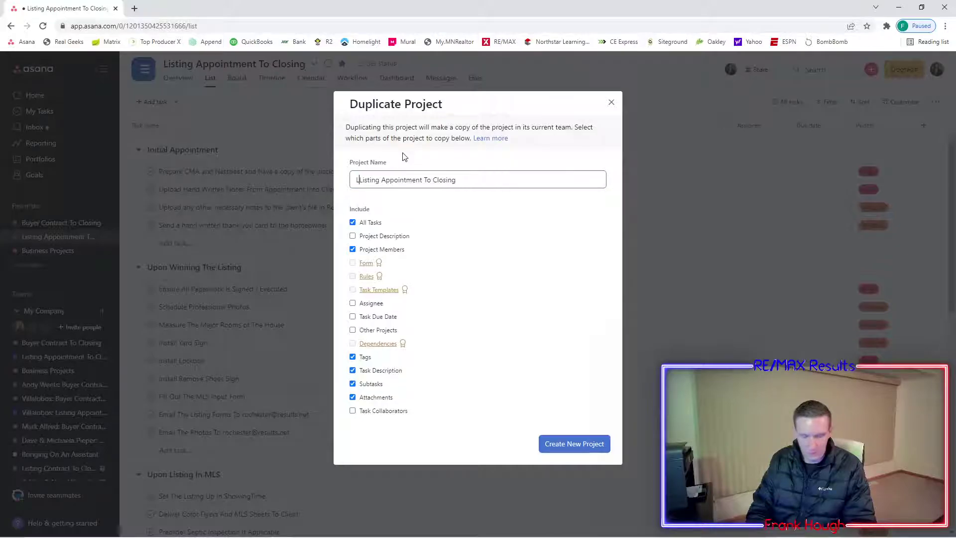
pyautogui.press('BackSpace')
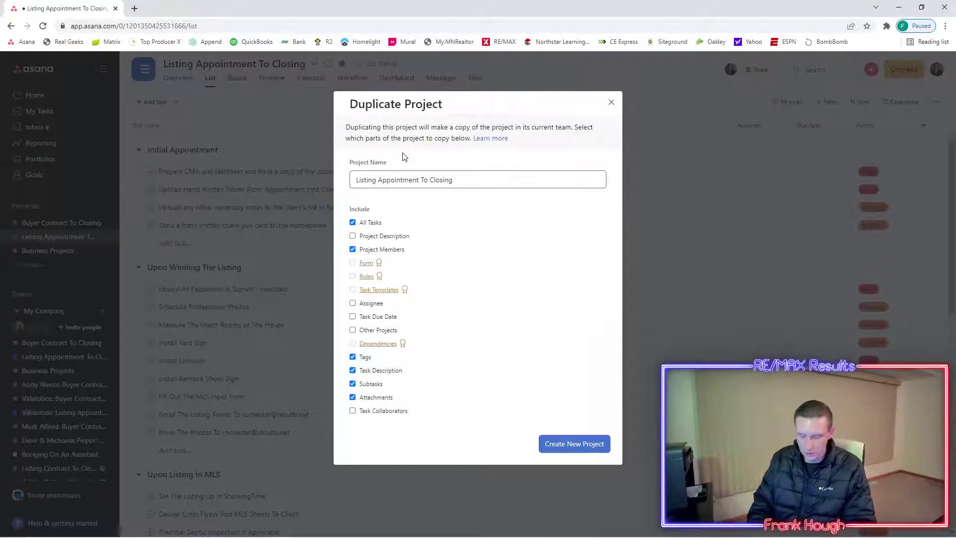
pyautogui.write('Hough')
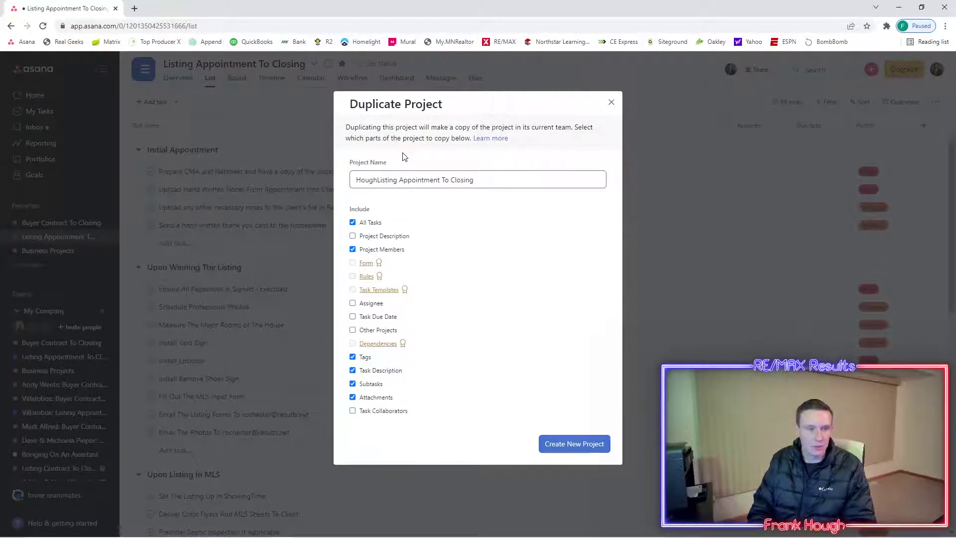
pyautogui.write(':')
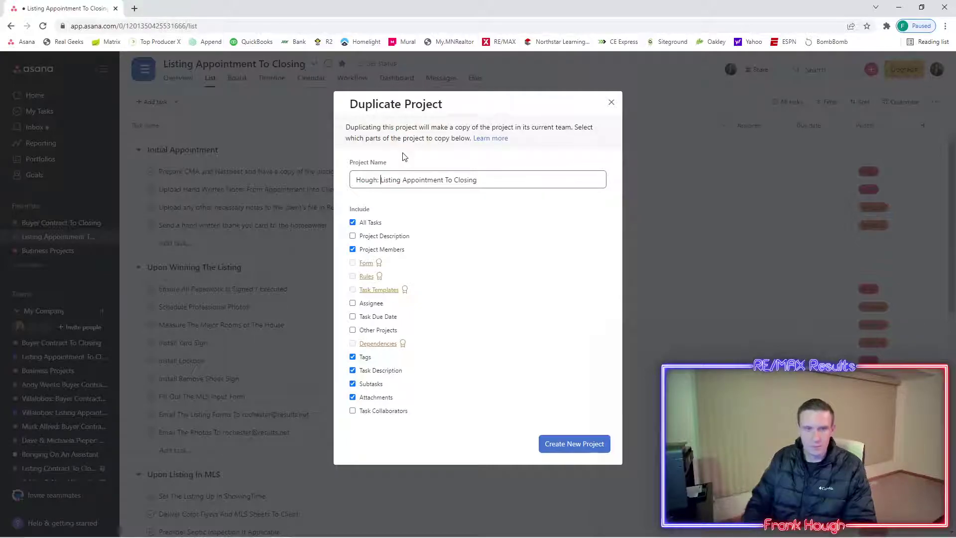
pyautogui.click(577, 451)
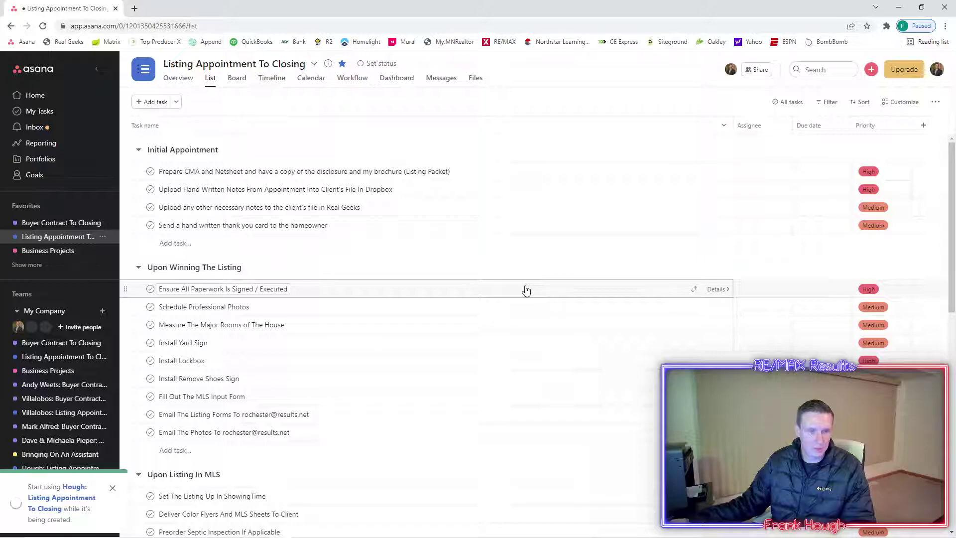
pyautogui.click(112, 488)
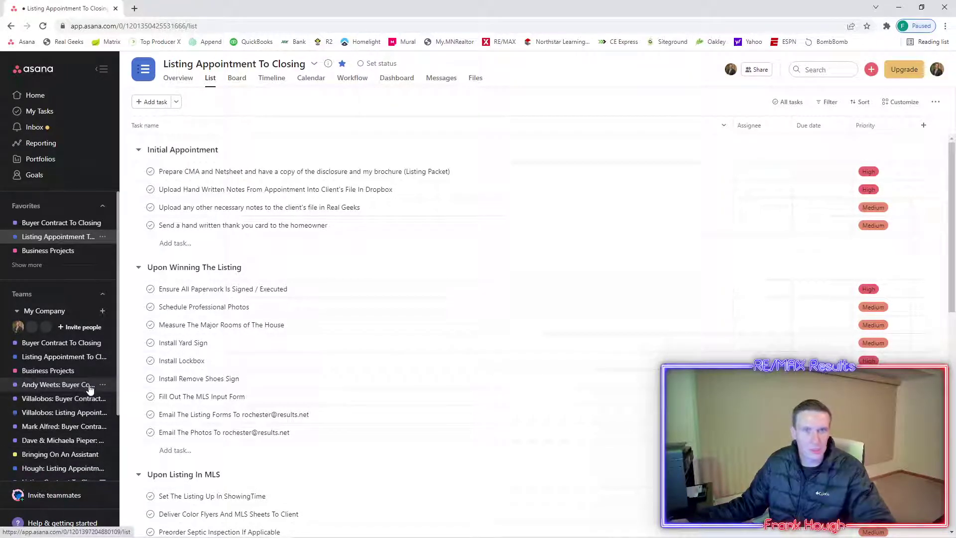
# In the client's duplicated listing project, mark the CMA and Netsheet, hand written notes and Real Geeks upload tasks under Initial Appointment as complete.
pyautogui.scroll(-2, 80, 389)
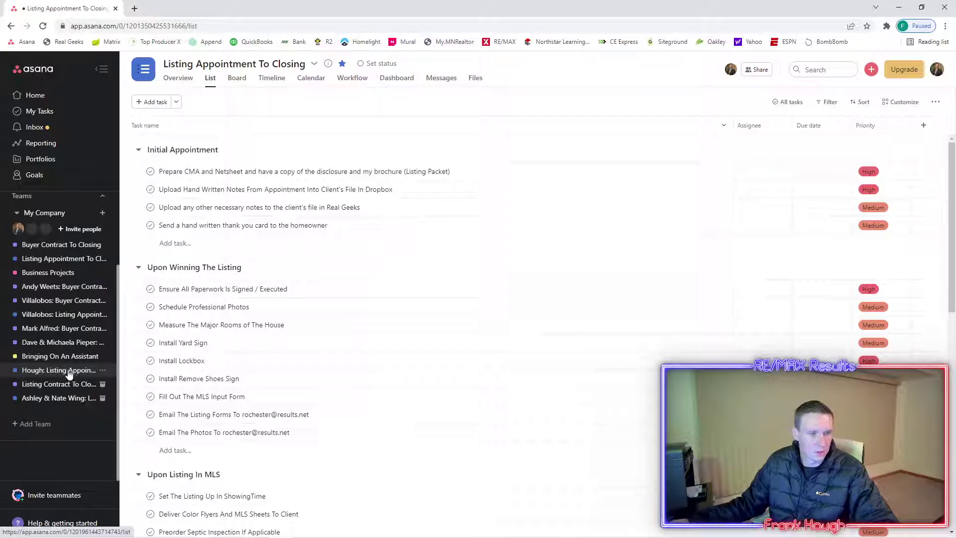
pyautogui.click(68, 371)
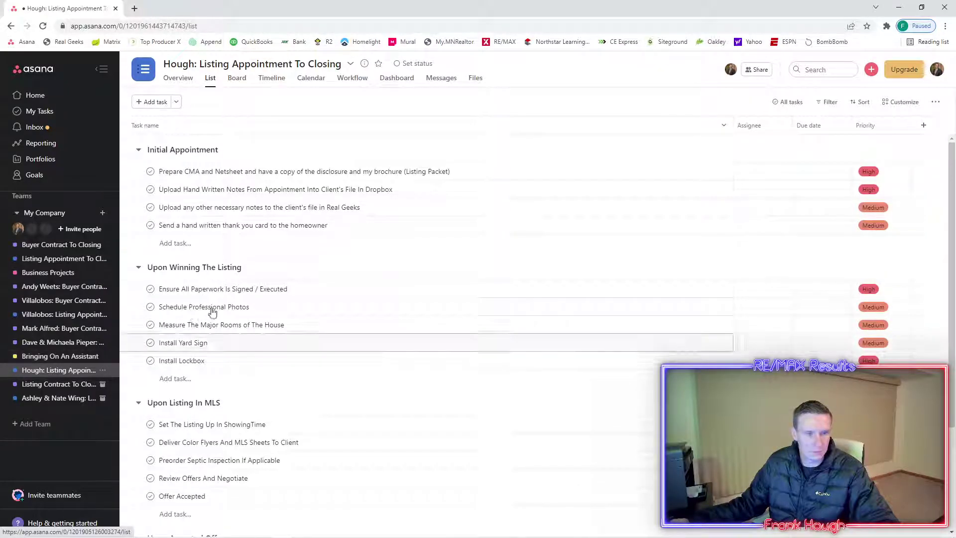
pyautogui.scroll(-3, 308, 293)
pyautogui.scroll(3, 307, 300)
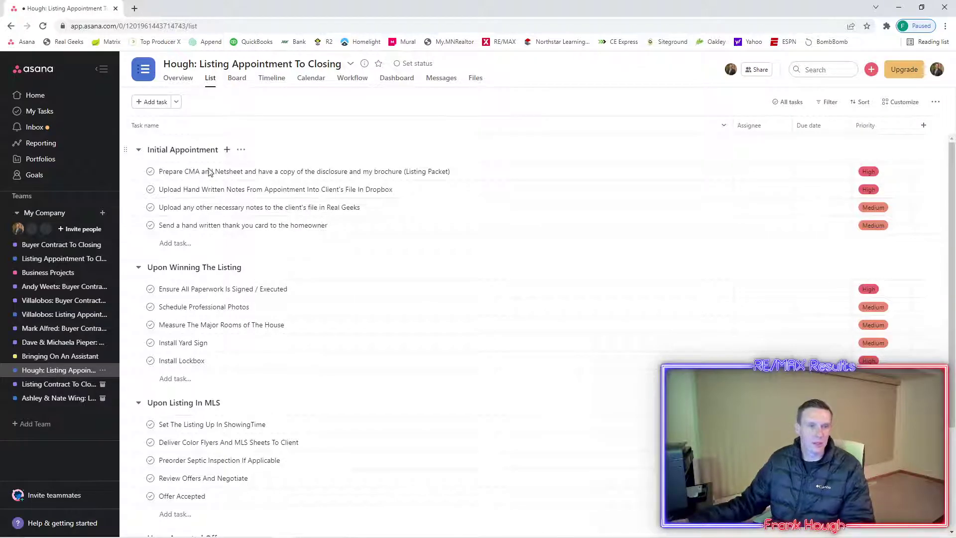
pyautogui.click(150, 172)
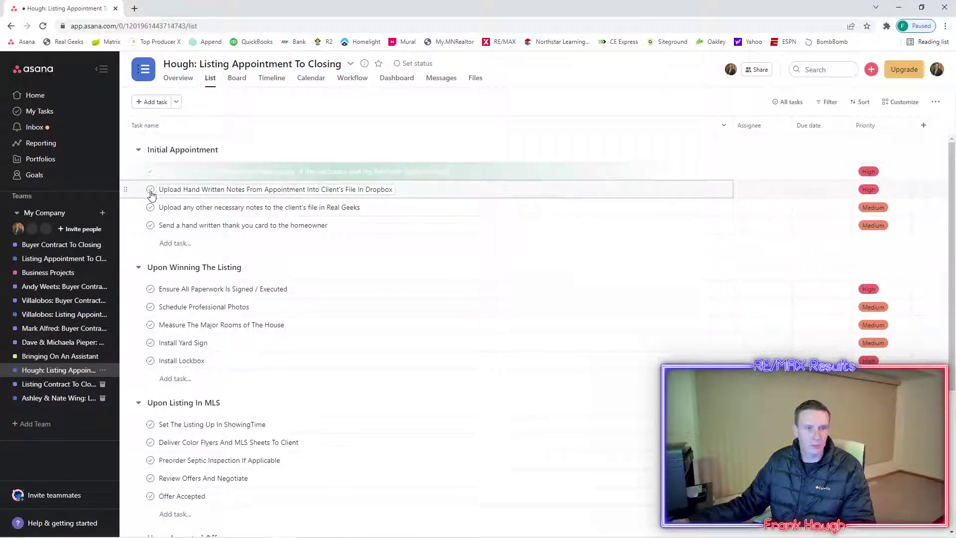
pyautogui.click(150, 190)
pyautogui.click(149, 207)
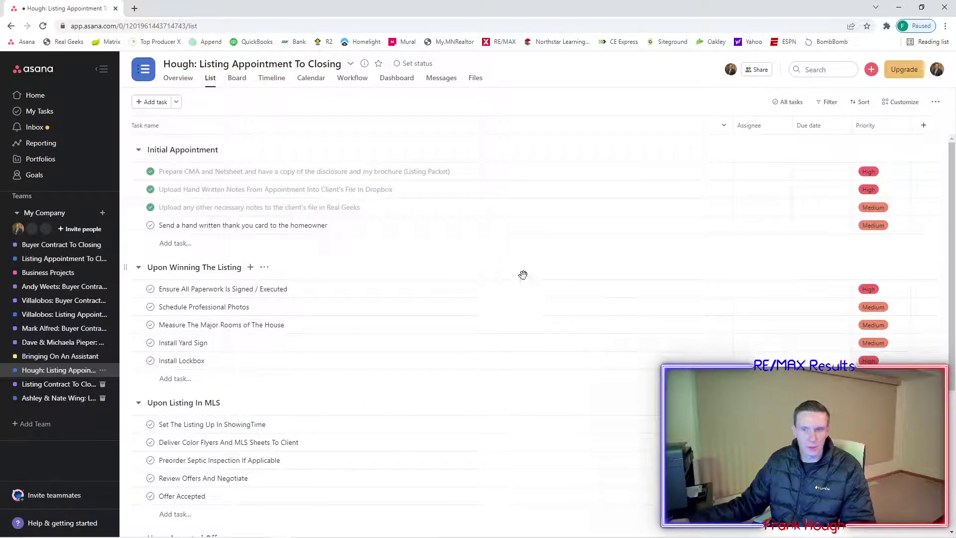
# Look through the other client projects and the archived Listing Contract To Close, ending on the duplicated listing project's Upon Winning The Listing tasks.
pyautogui.click(54, 317)
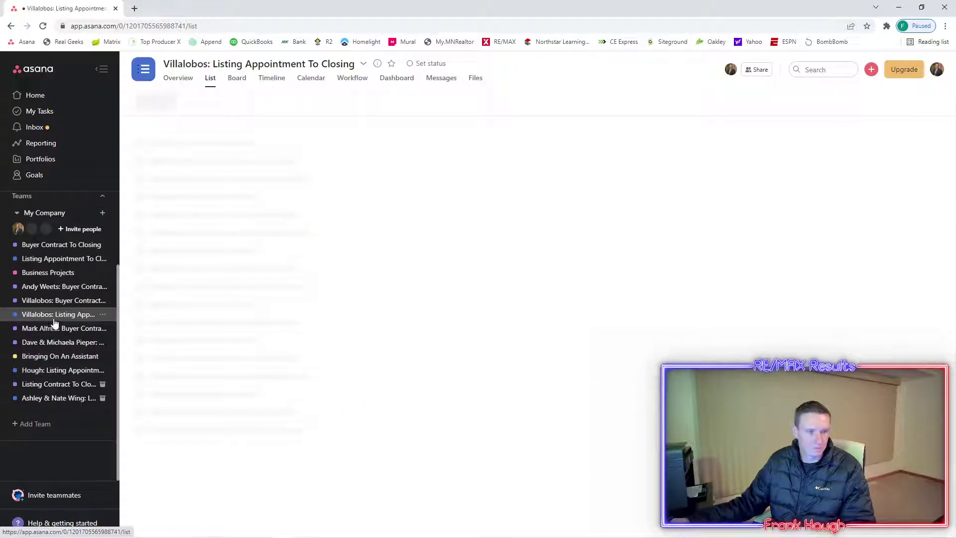
pyautogui.click(55, 302)
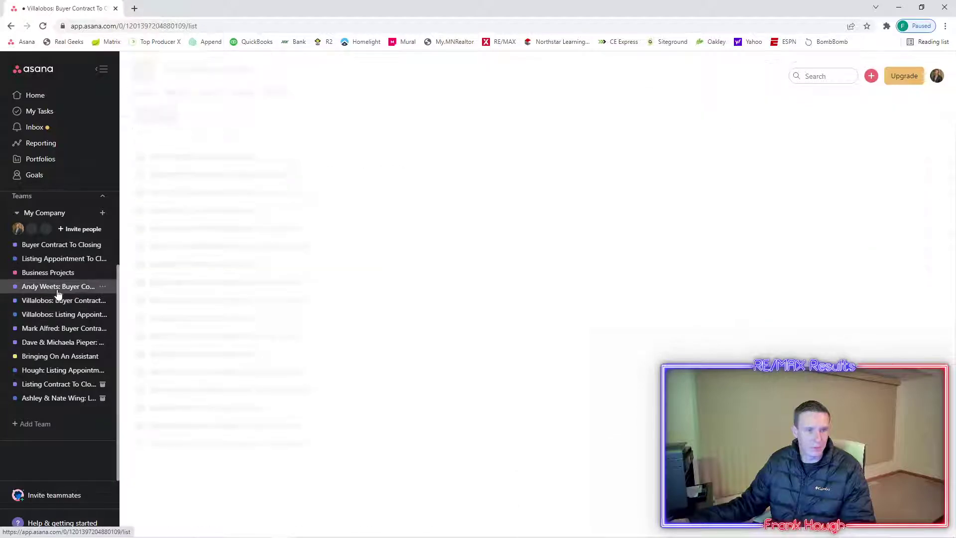
pyautogui.click(57, 290)
pyautogui.click(55, 371)
pyautogui.click(53, 387)
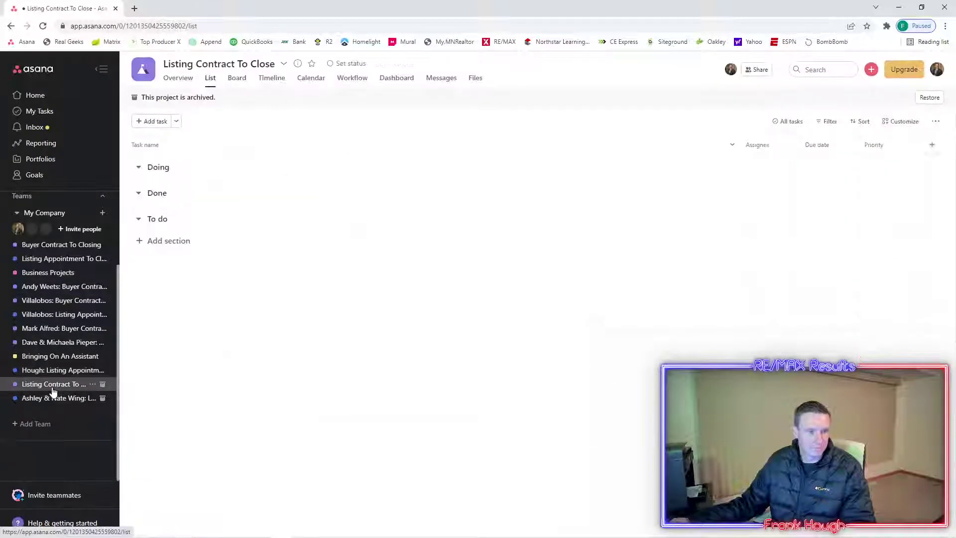
pyautogui.click(64, 370)
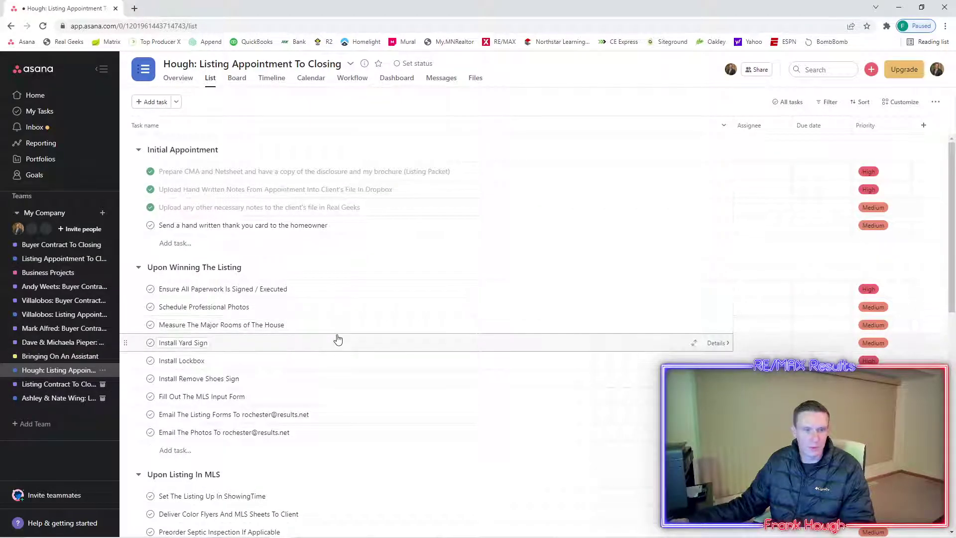
pyautogui.scroll(-2, 335, 337)
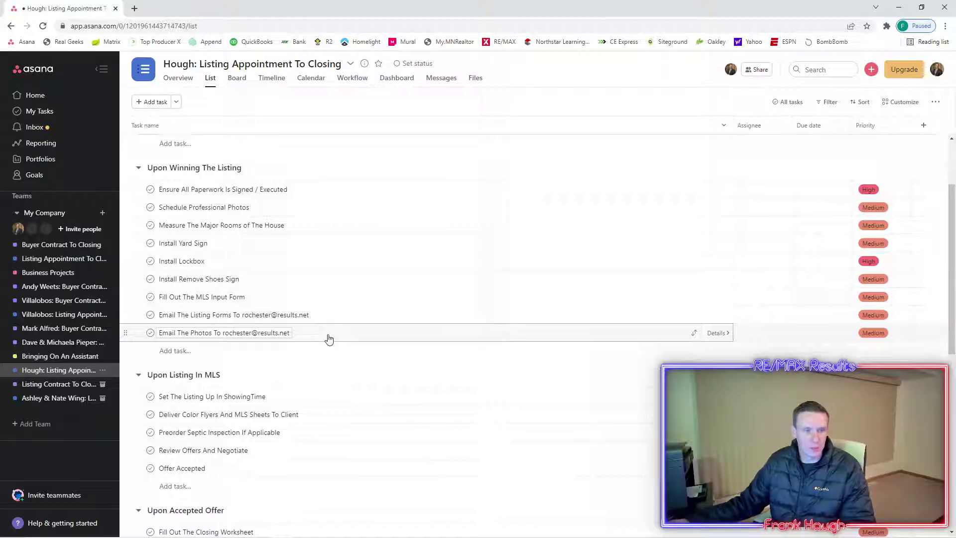
# Review the scheduled tasks in the My Tasks calendar for March 2022.
pyautogui.click(68, 114)
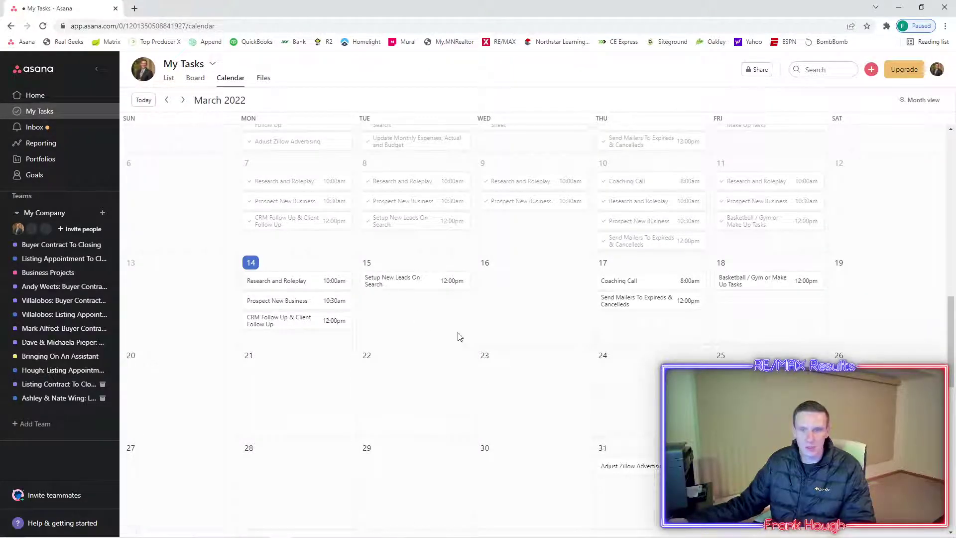
pyautogui.scroll(2, 459, 337)
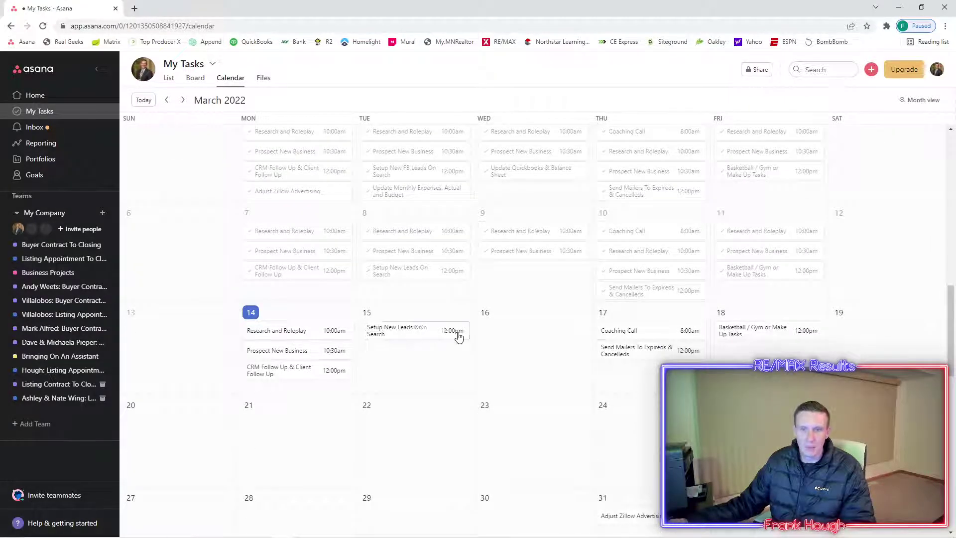
pyautogui.scroll(-1, 459, 337)
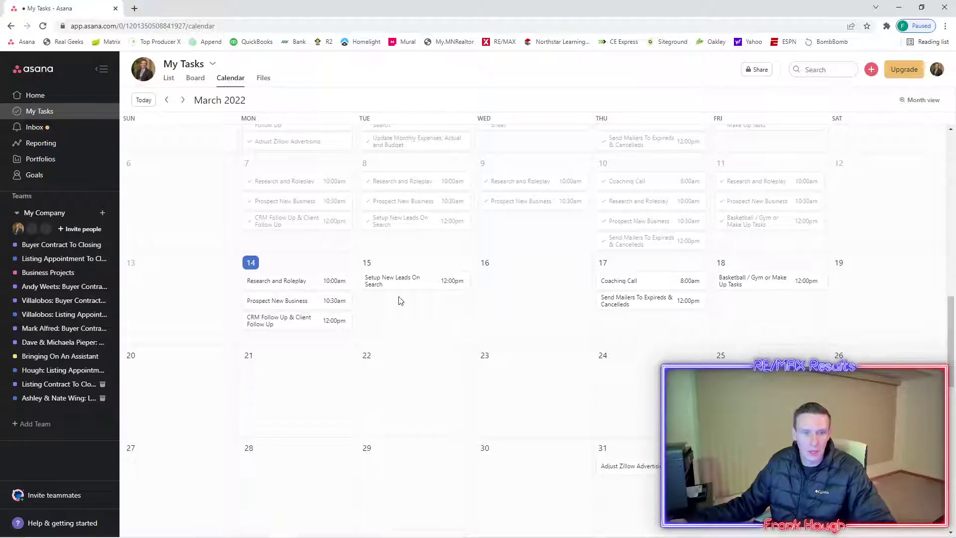
# Review the Recruit, Hire, Train and Retain sections of the Bringing On An Assistant project and return to the home page.
pyautogui.click(69, 246)
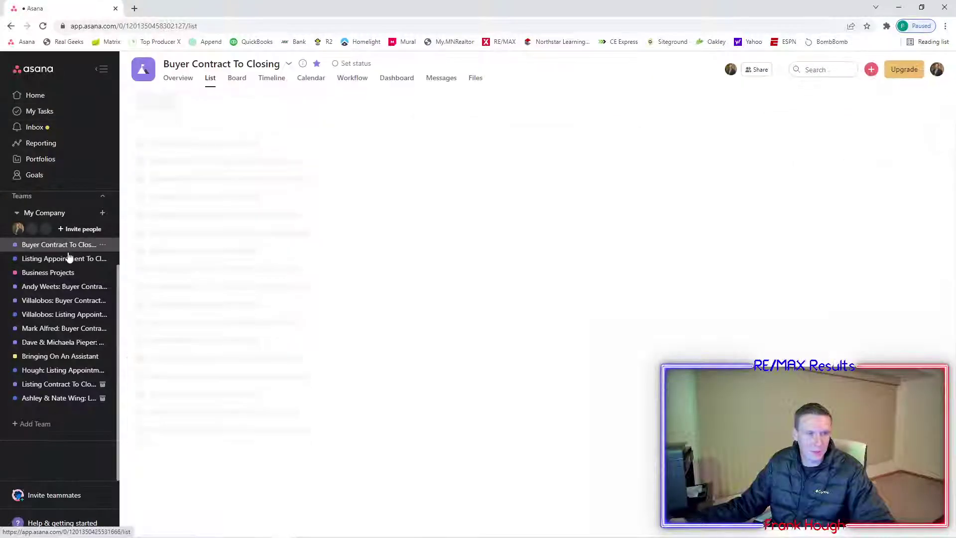
pyautogui.click(63, 342)
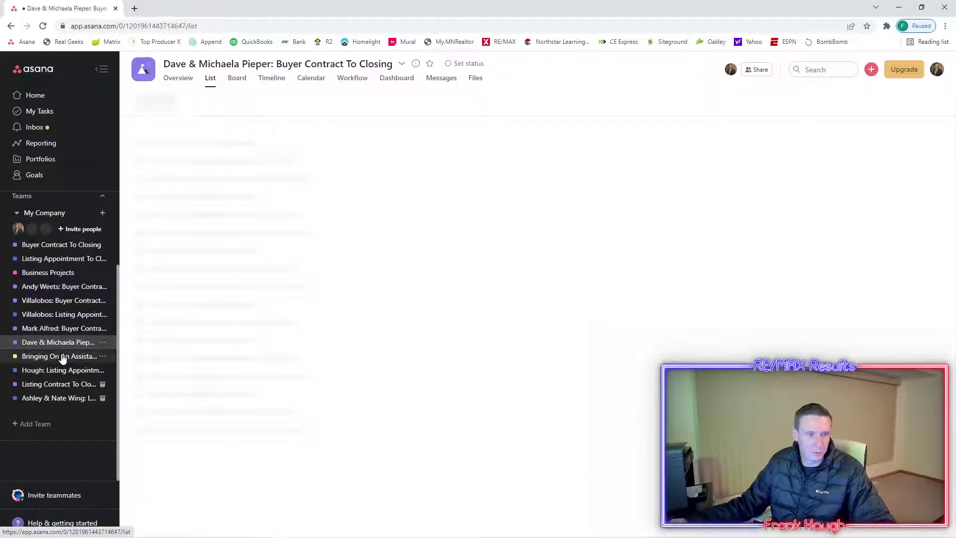
pyautogui.click(62, 357)
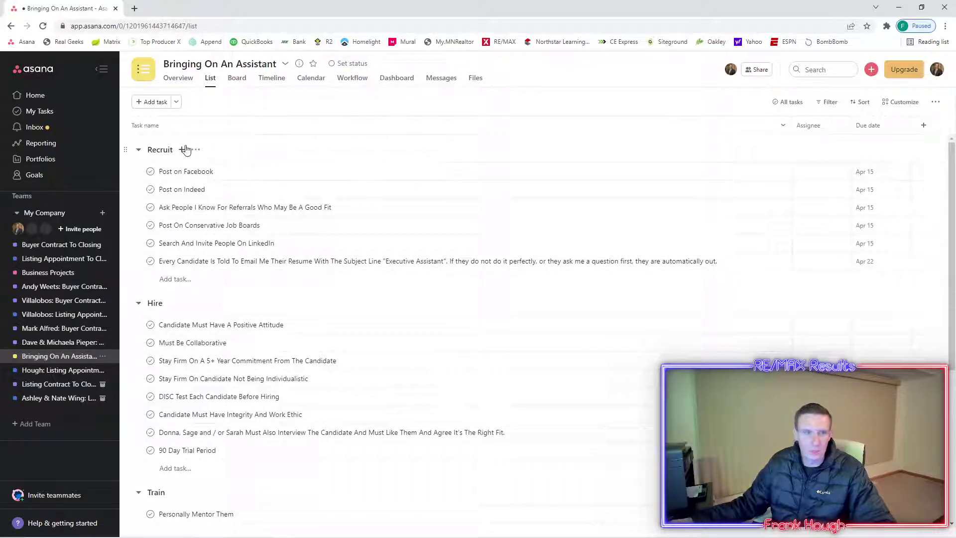
pyautogui.scroll(-2, 157, 304)
pyautogui.scroll(-6, 157, 305)
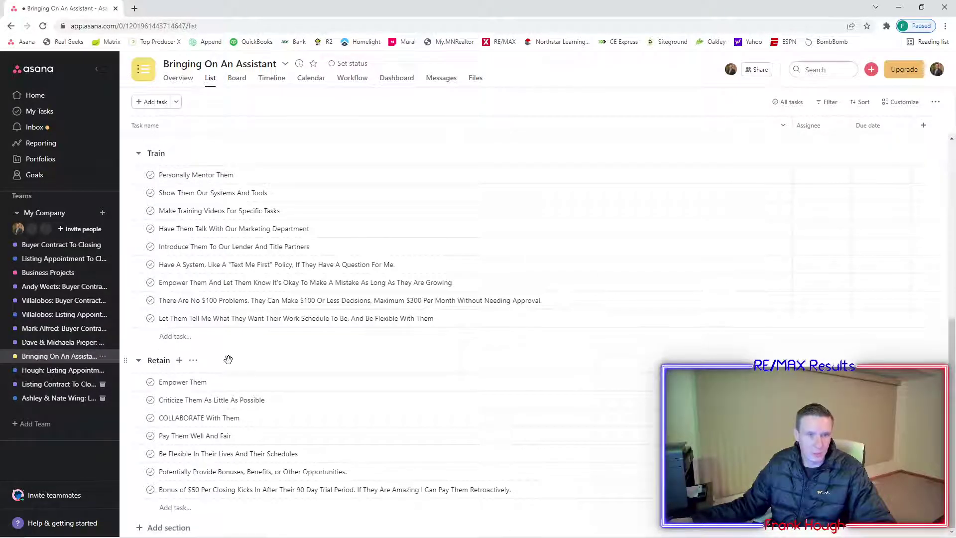
pyautogui.scroll(7, 228, 359)
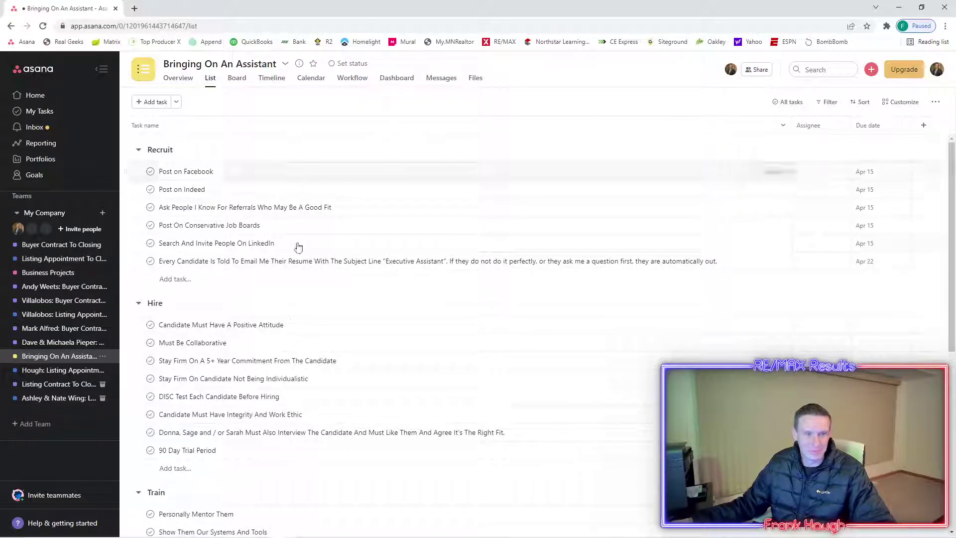
pyautogui.scroll(-5, 290, 341)
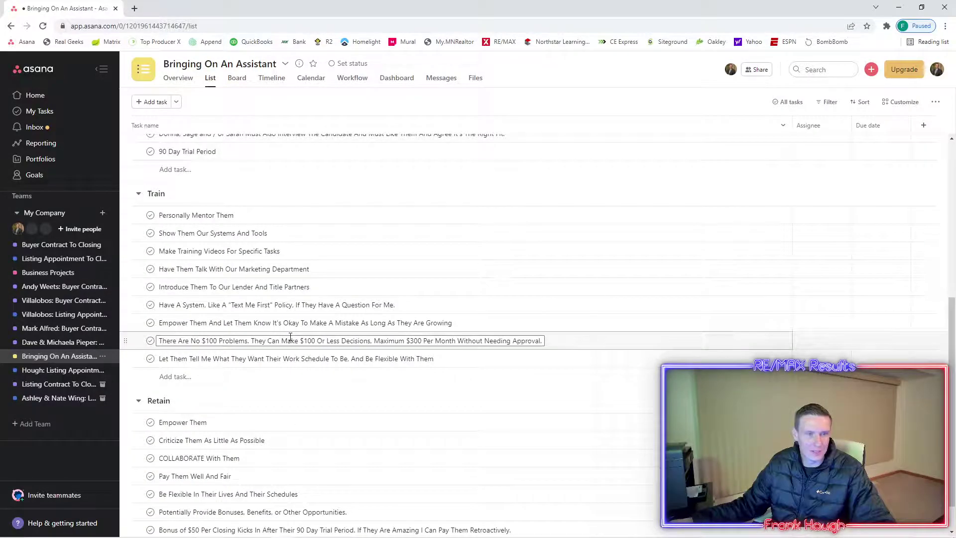
pyautogui.scroll(6, 290, 336)
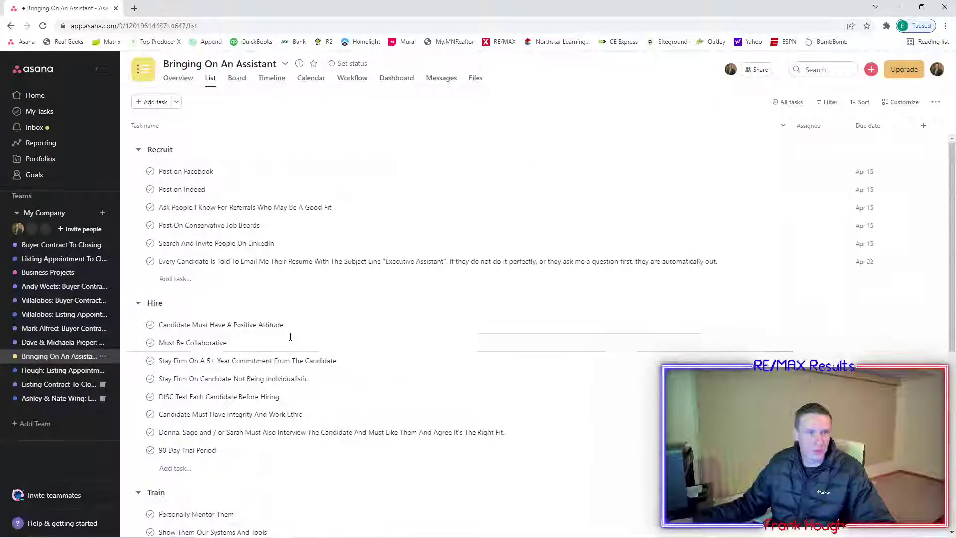
pyautogui.click(49, 101)
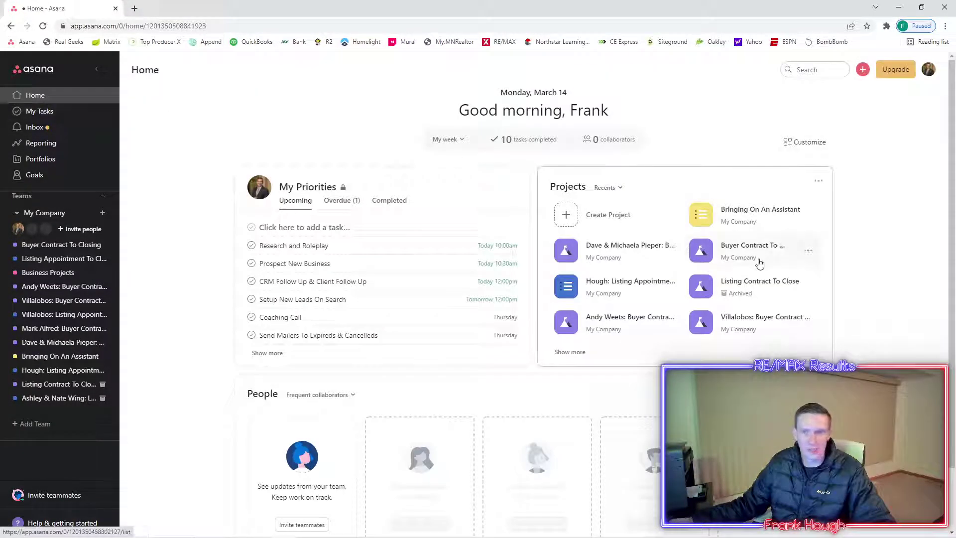